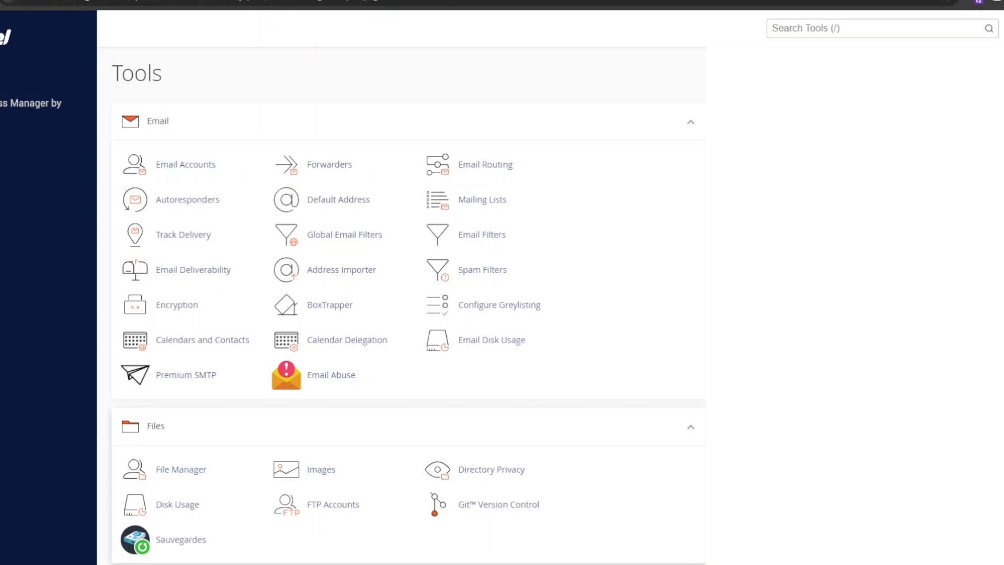
{"action": "scroll", "coordinate": [189, 339], "scroll_direction": "down", "scroll_amount": 3}
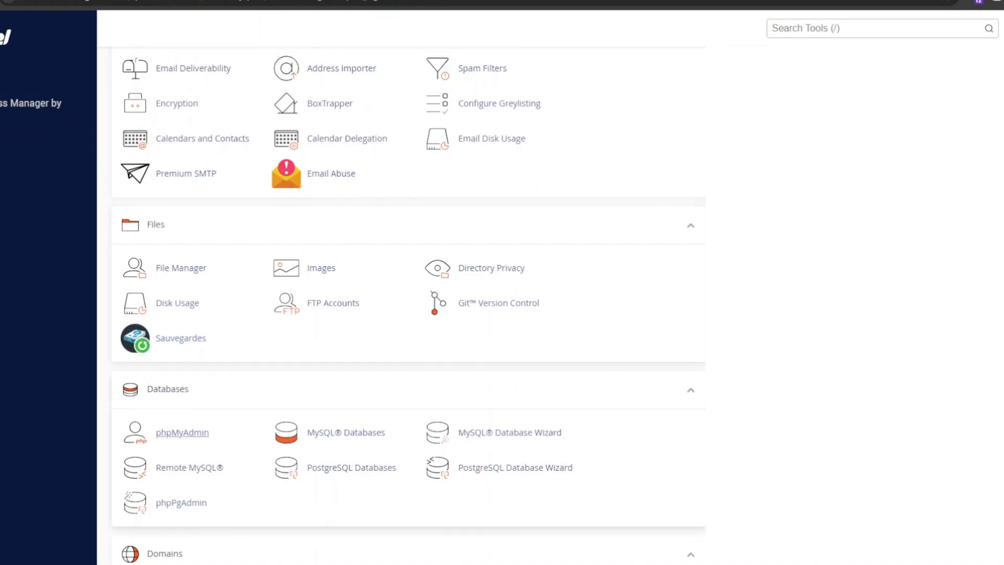
{"action": "scroll", "coordinate": [182, 403], "scroll_direction": "down", "scroll_amount": 2}
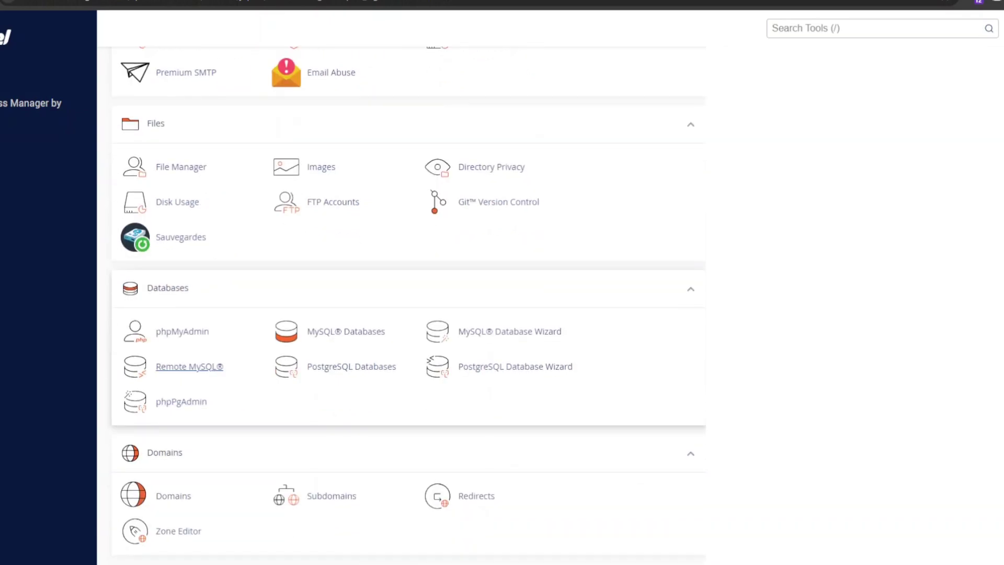
{"action": "scroll", "coordinate": [379, 70], "scroll_direction": "up", "scroll_amount": 5}
{"action": "scroll", "coordinate": [385, 125], "scroll_direction": "down", "scroll_amount": 2}
{"action": "scroll", "coordinate": [373, 139], "scroll_direction": "down", "scroll_amount": 1}
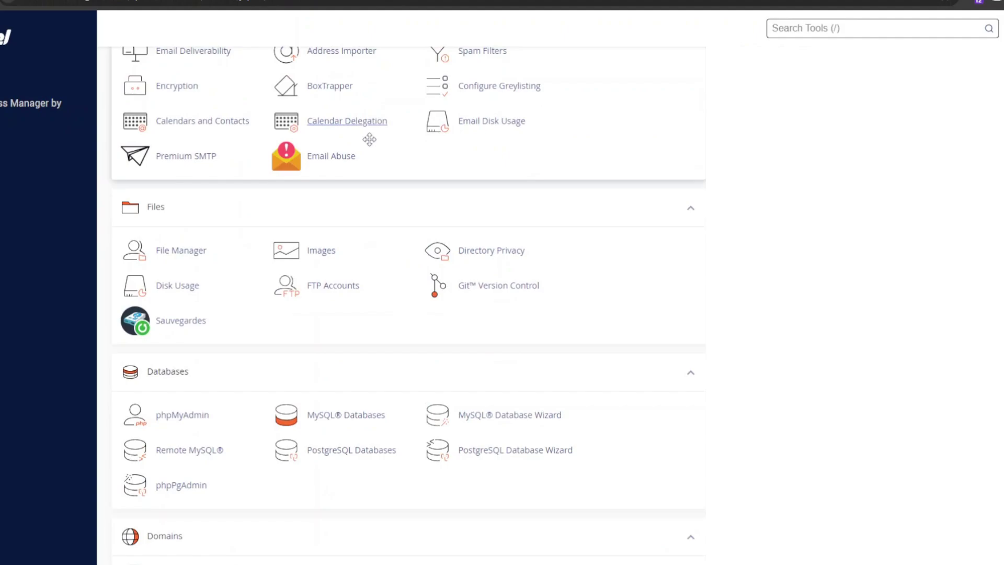
{"action": "scroll", "coordinate": [369, 139], "scroll_direction": "down", "scroll_amount": 2}
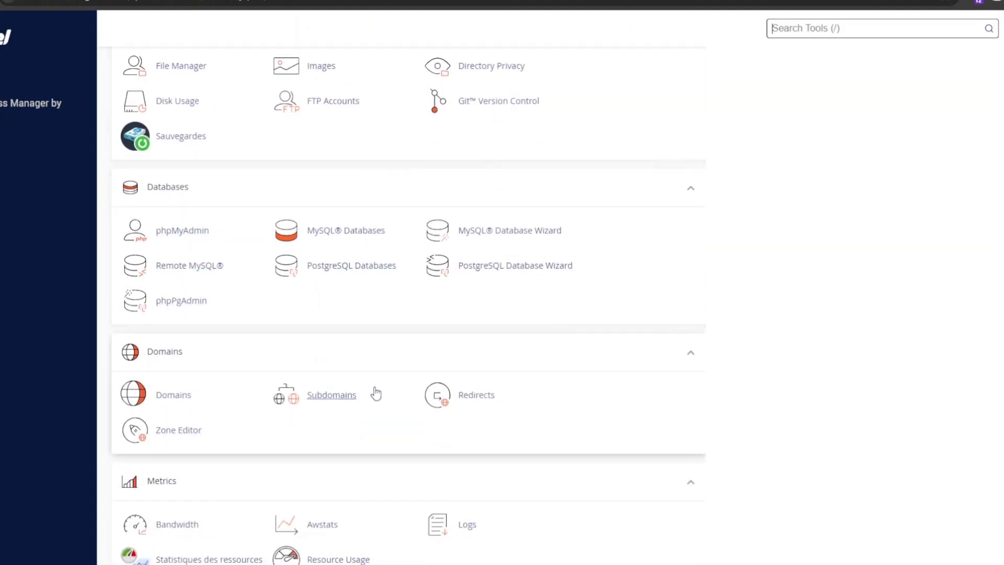
- Create a 'staging' subdomain on the chosen parent domain from the Subdomains page
{"action": "left_click", "coordinate": [322, 390]}
{"action": "type", "text": "staging"}
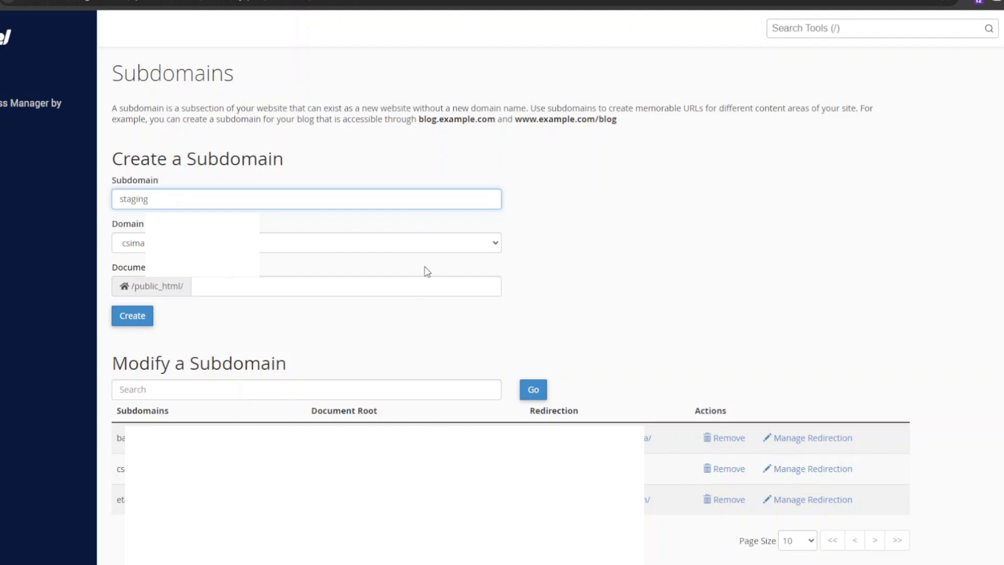
{"action": "key", "text": "Tab"}
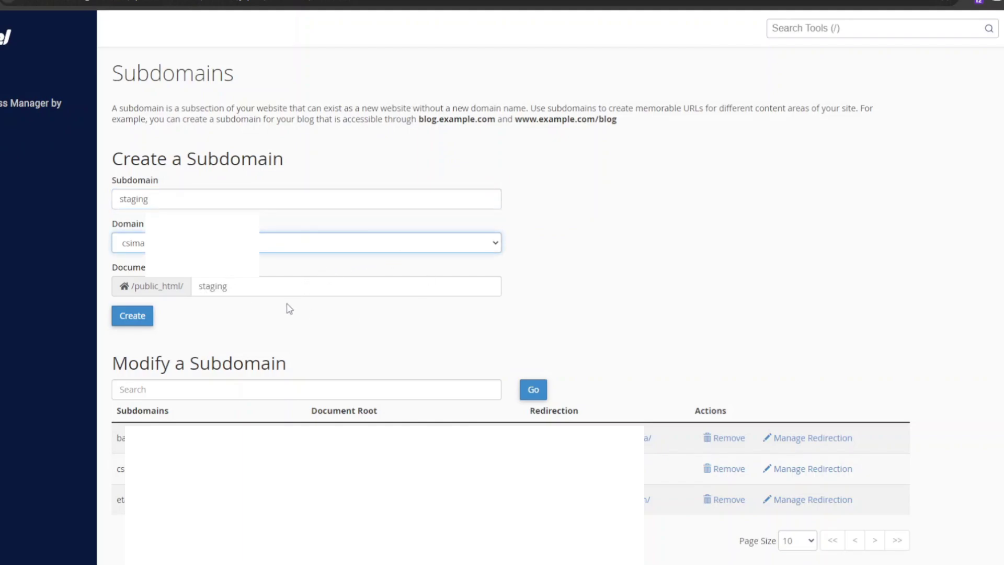
{"action": "key", "text": "Down"}
{"action": "left_click", "coordinate": [634, 264]}
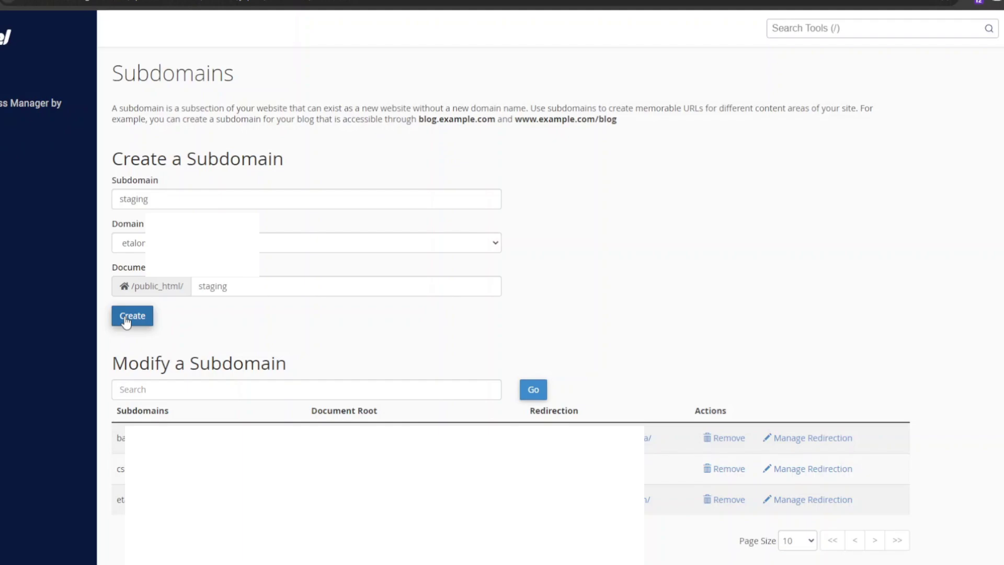
{"action": "left_click", "coordinate": [132, 316]}
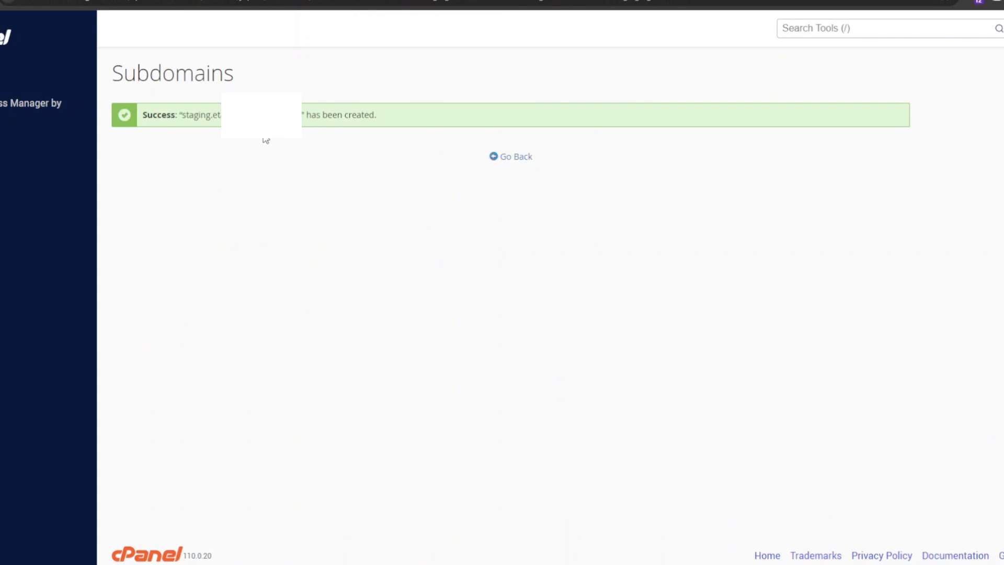
- Leave the subdomain page and go to WordPress Manager by Softaculous
{"action": "left_click", "coordinate": [512, 160]}
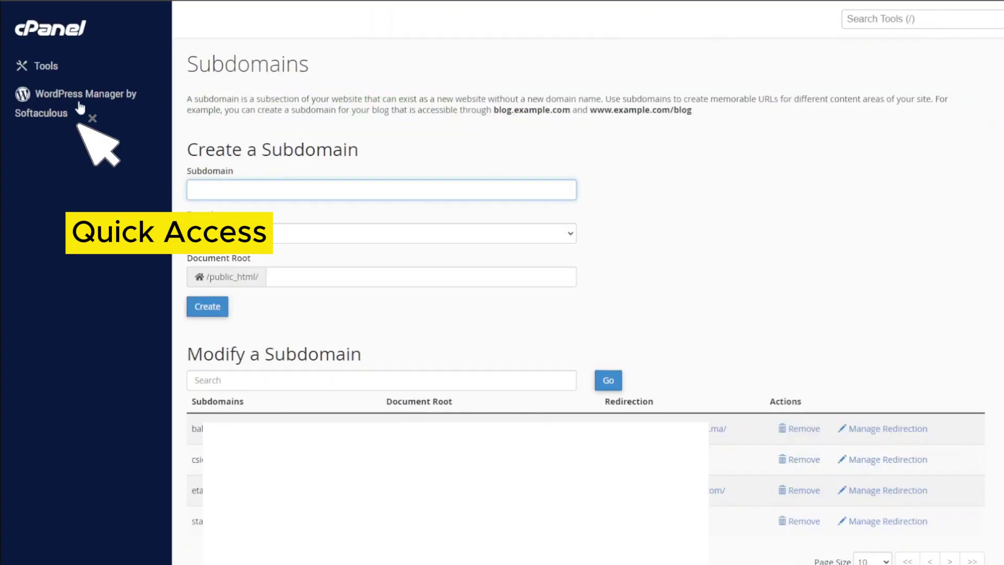
{"action": "left_click", "coordinate": [75, 123]}
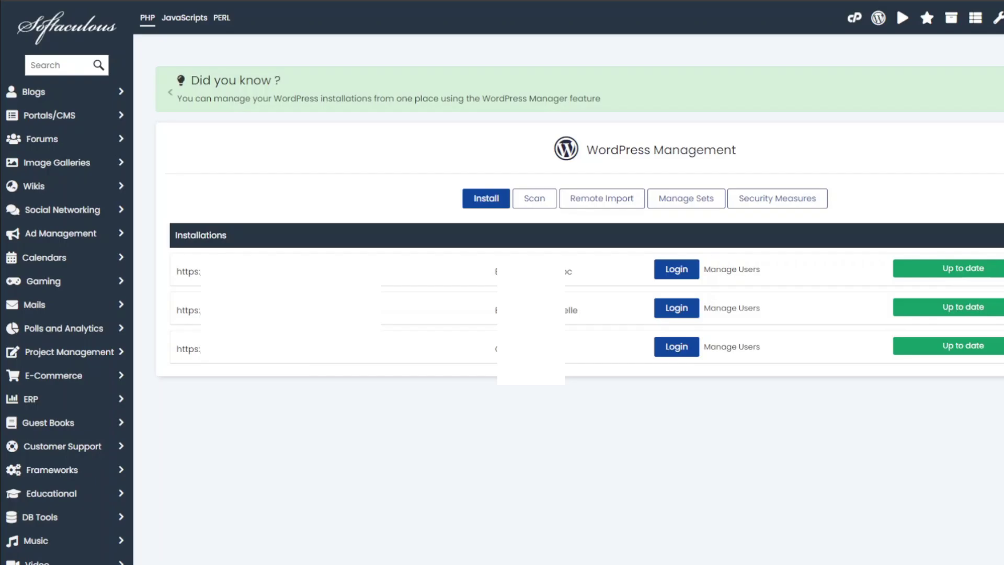
{"action": "scroll", "coordinate": [691, 337], "scroll_direction": "down", "scroll_amount": 5}
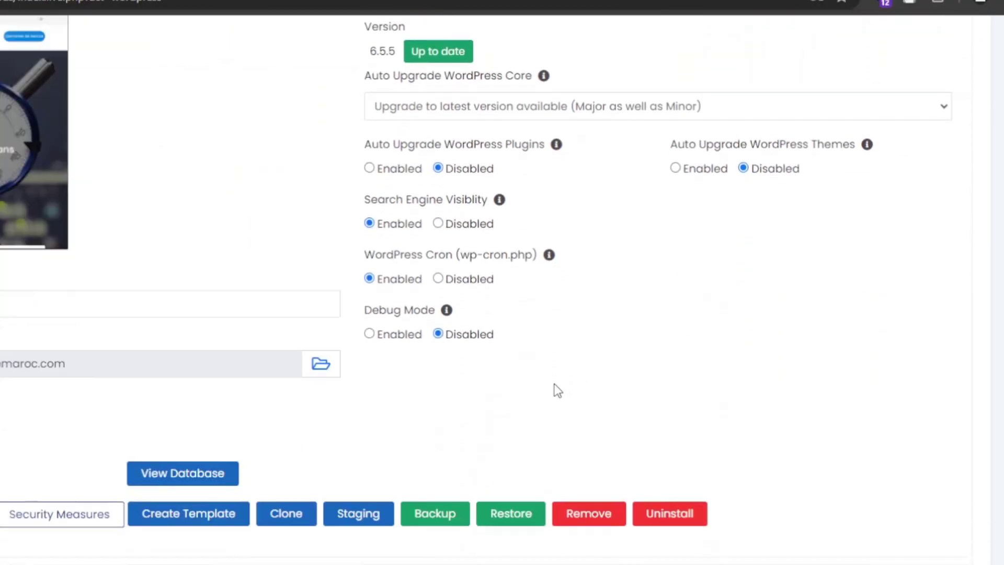
{"action": "left_click", "coordinate": [357, 513]}
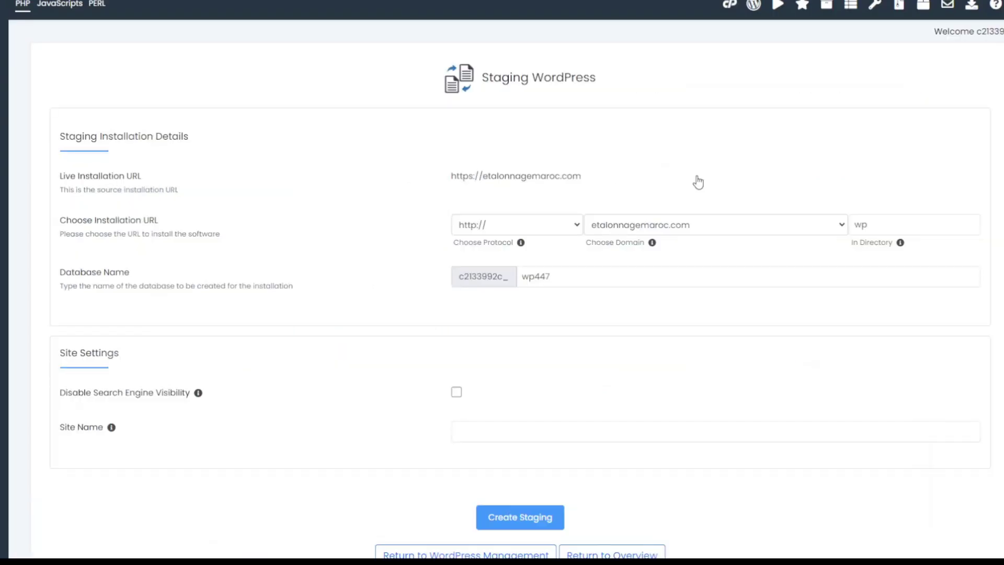
{"action": "left_click", "coordinate": [545, 225]}
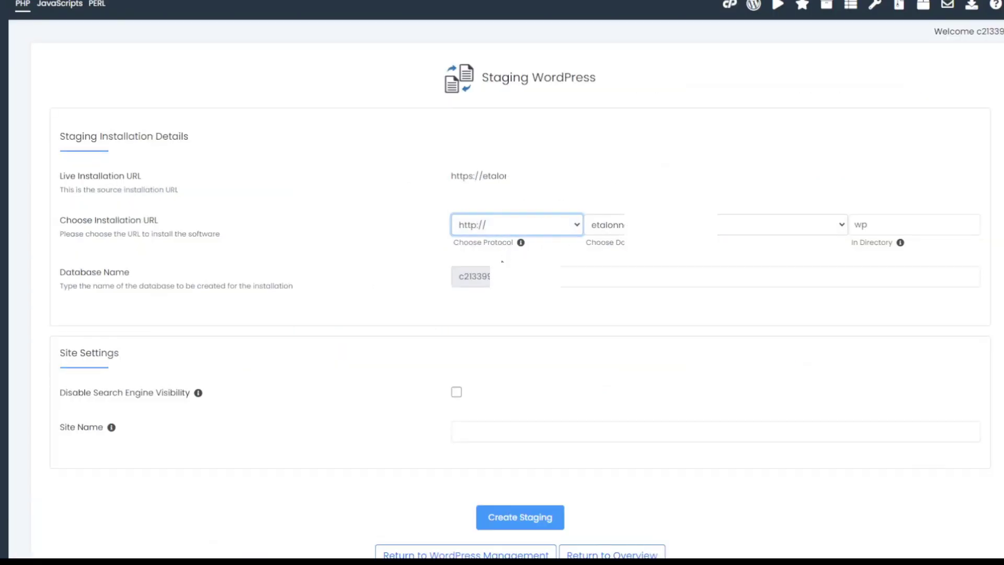
{"action": "left_click", "coordinate": [780, 225]}
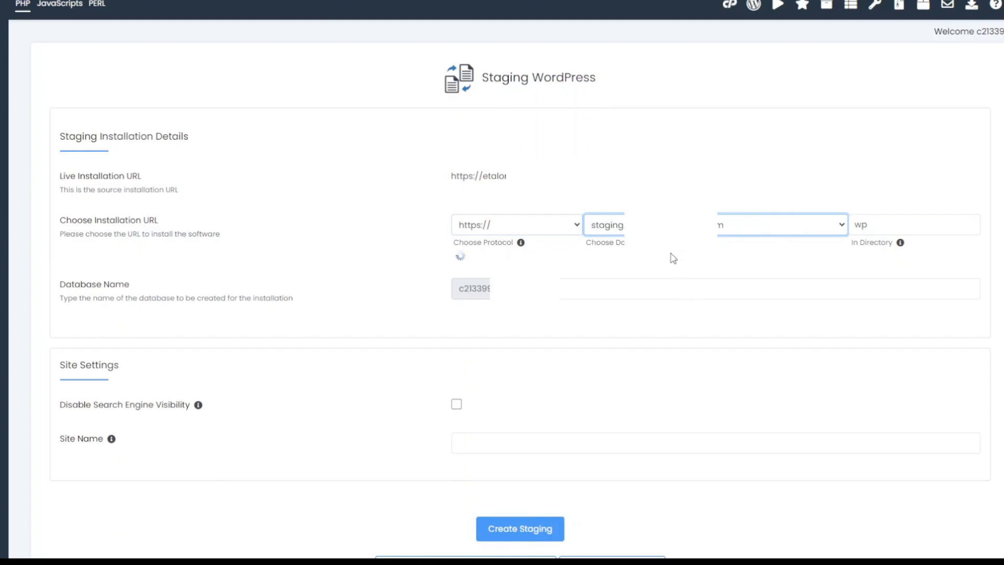
{"action": "double_click", "coordinate": [893, 226]}
{"action": "key", "text": "BackSpace"}
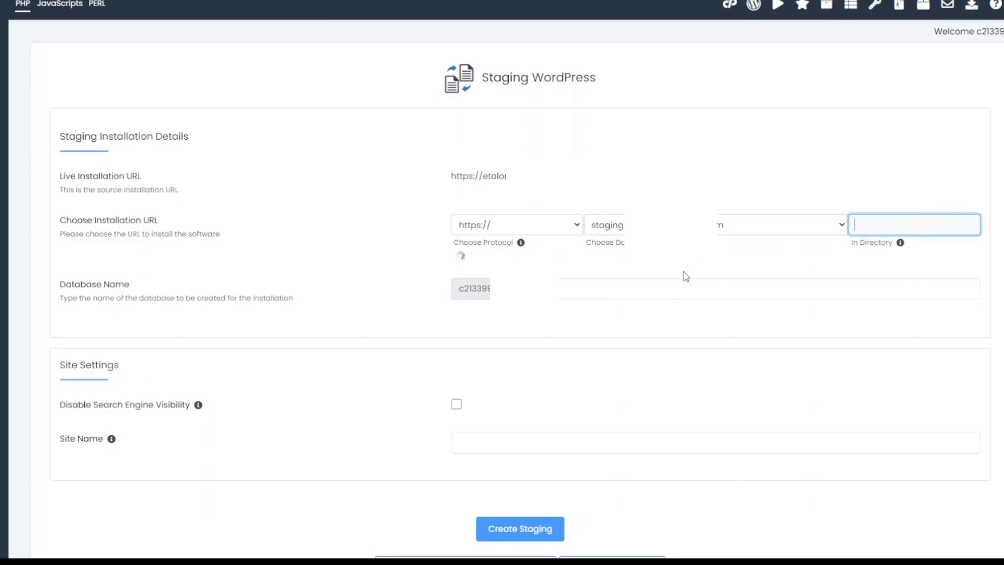
{"action": "left_click", "coordinate": [627, 275]}
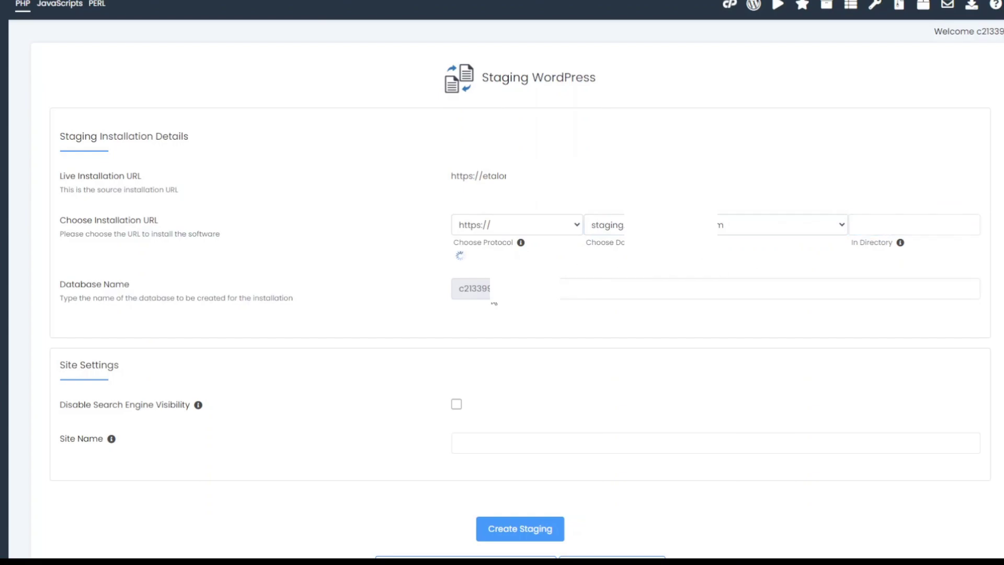
{"action": "left_click", "coordinate": [565, 288]}
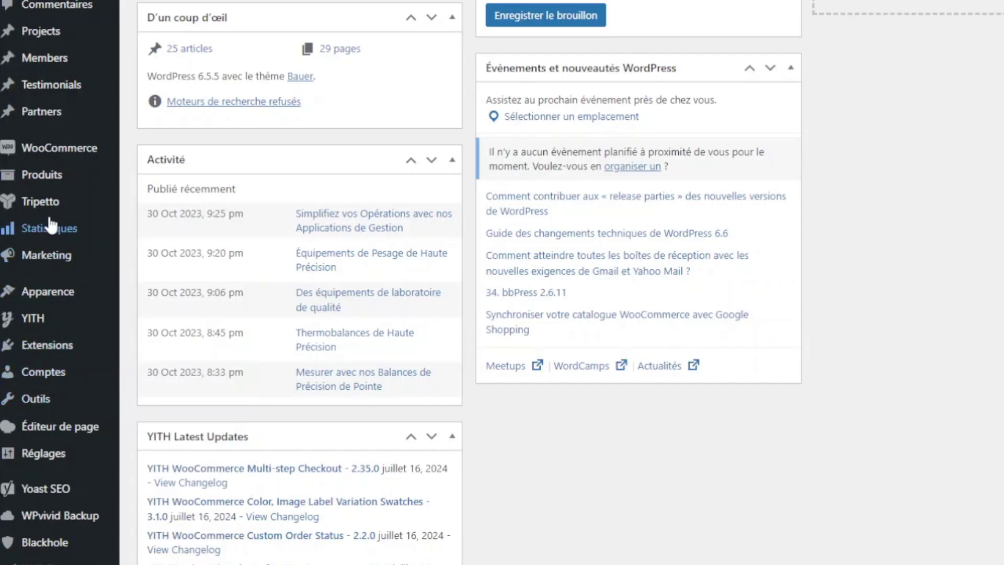
{"action": "mouse_move", "coordinate": [47, 345]}
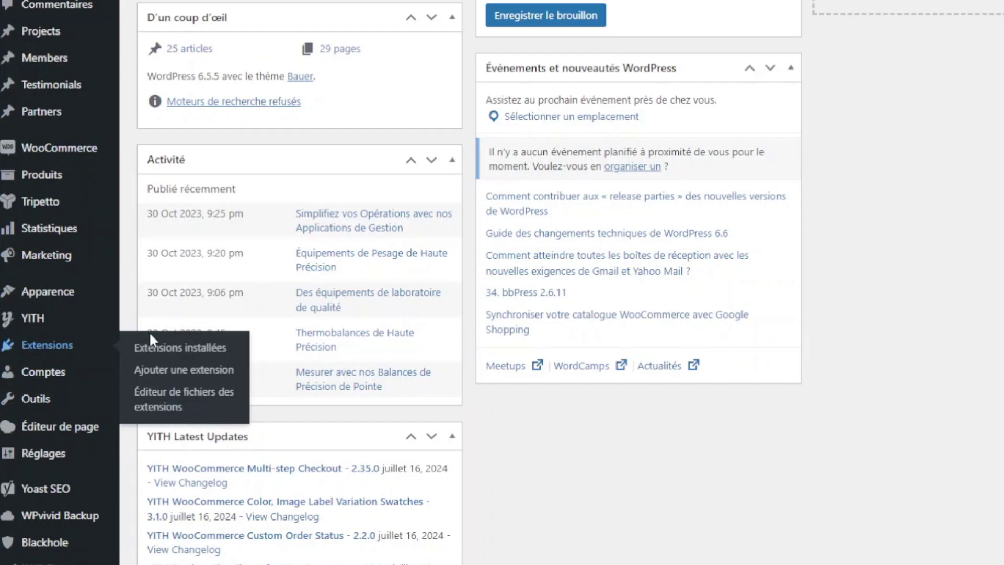
- Install and activate the Under Construction plugin from Extensions > Ajouter une extension
{"action": "left_click", "coordinate": [203, 353]}
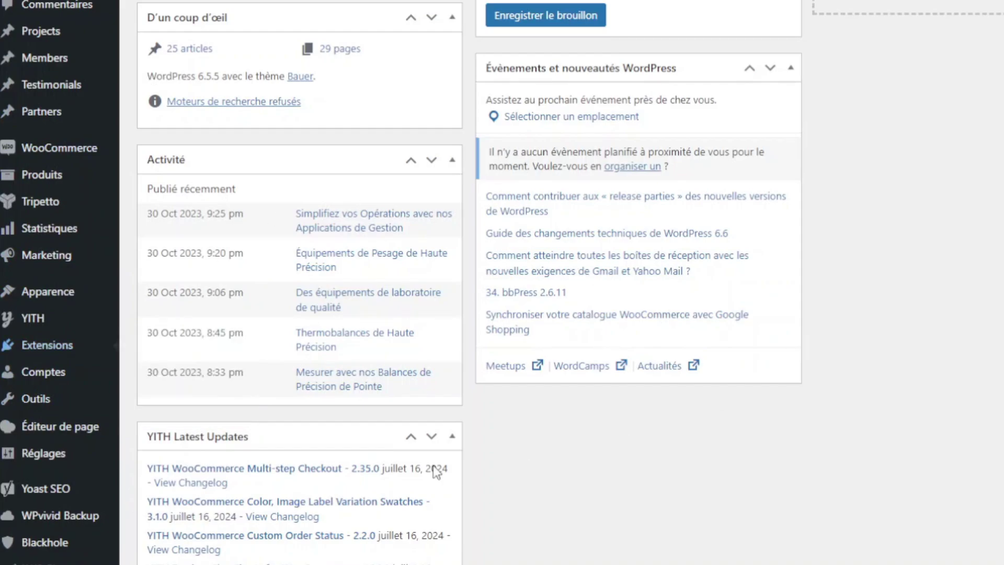
{"action": "left_click", "coordinate": [293, 23]}
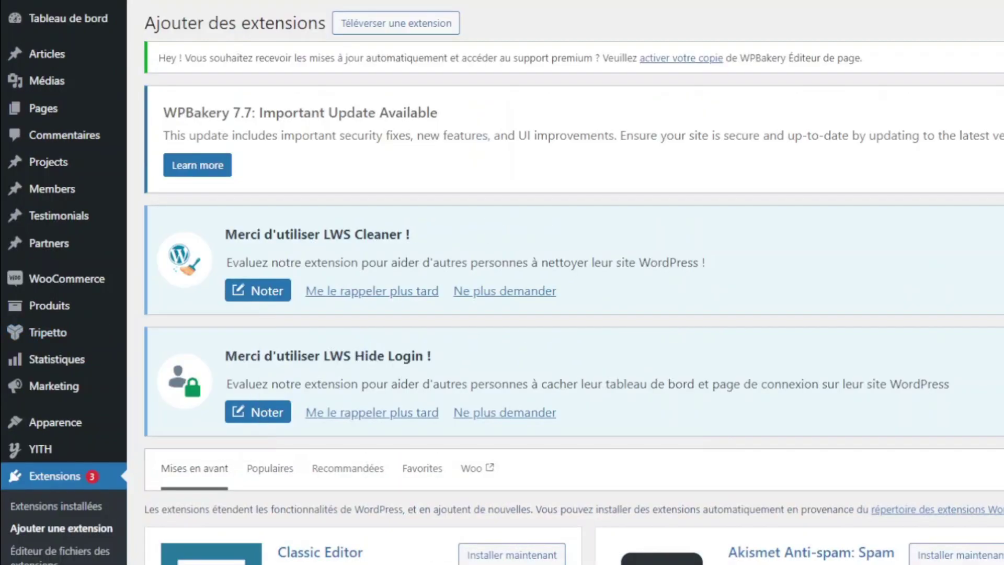
{"action": "type", "text": "under"}
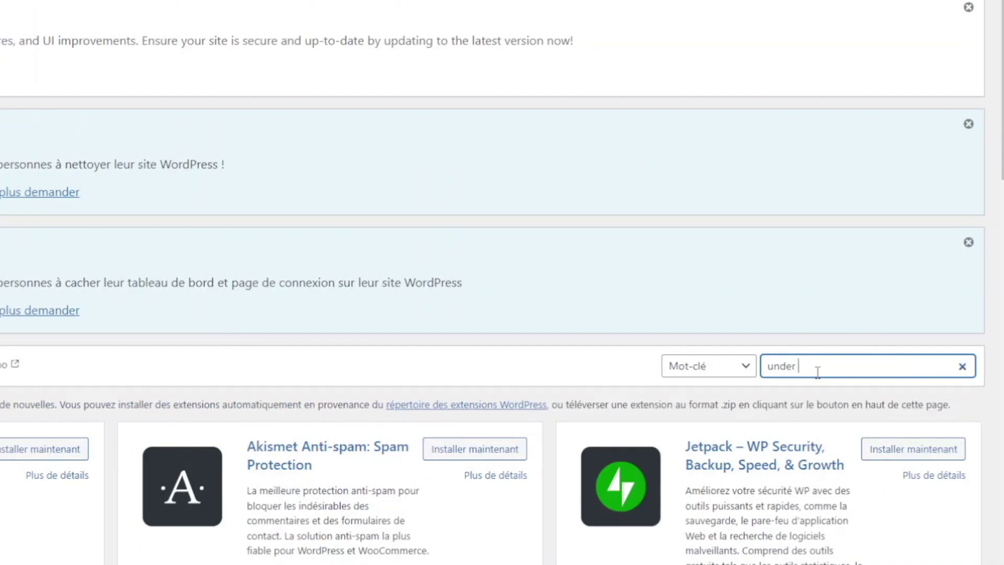
{"action": "type", "text": " construction"}
{"action": "left_click", "coordinate": [421, 132]}
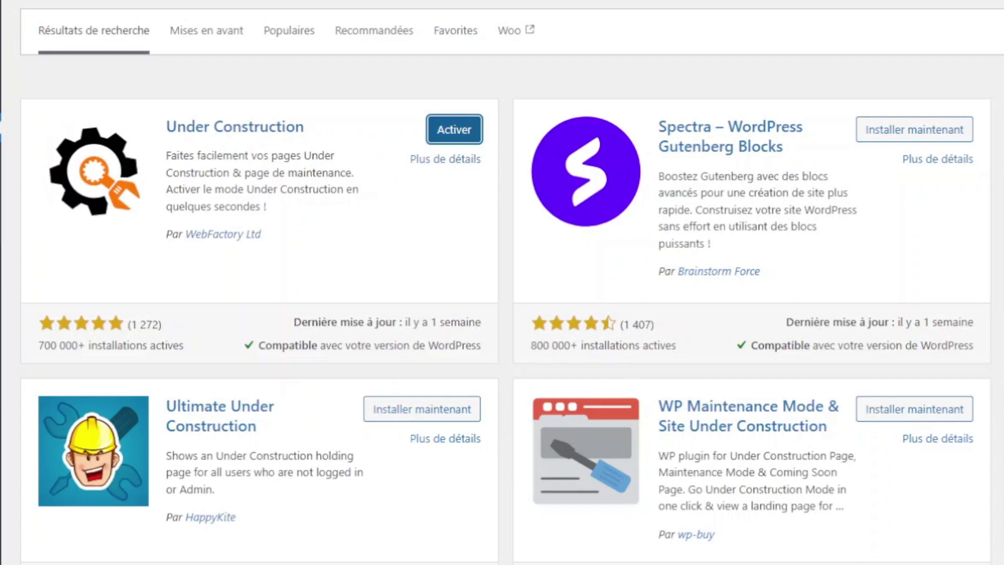
{"action": "left_click", "coordinate": [471, 134]}
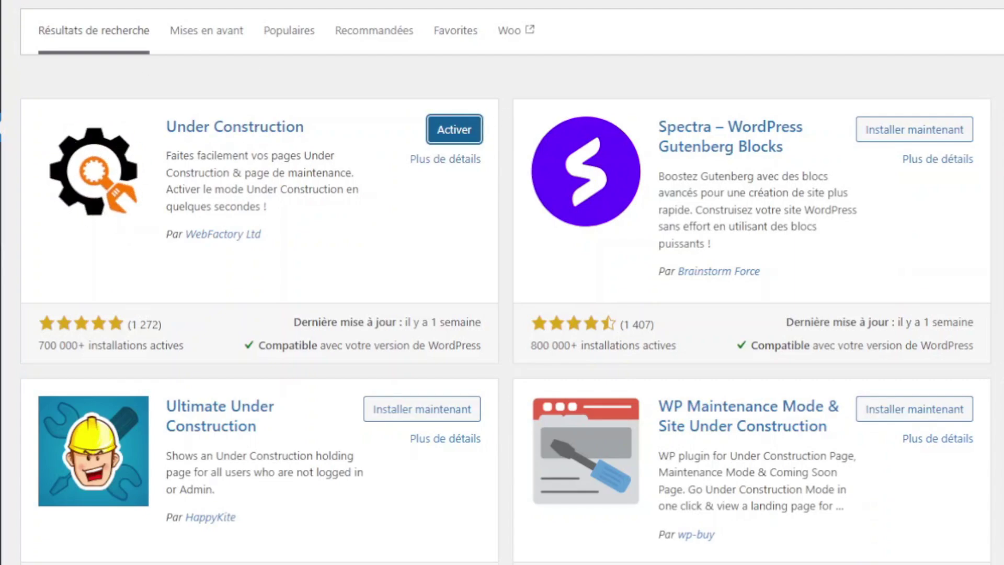